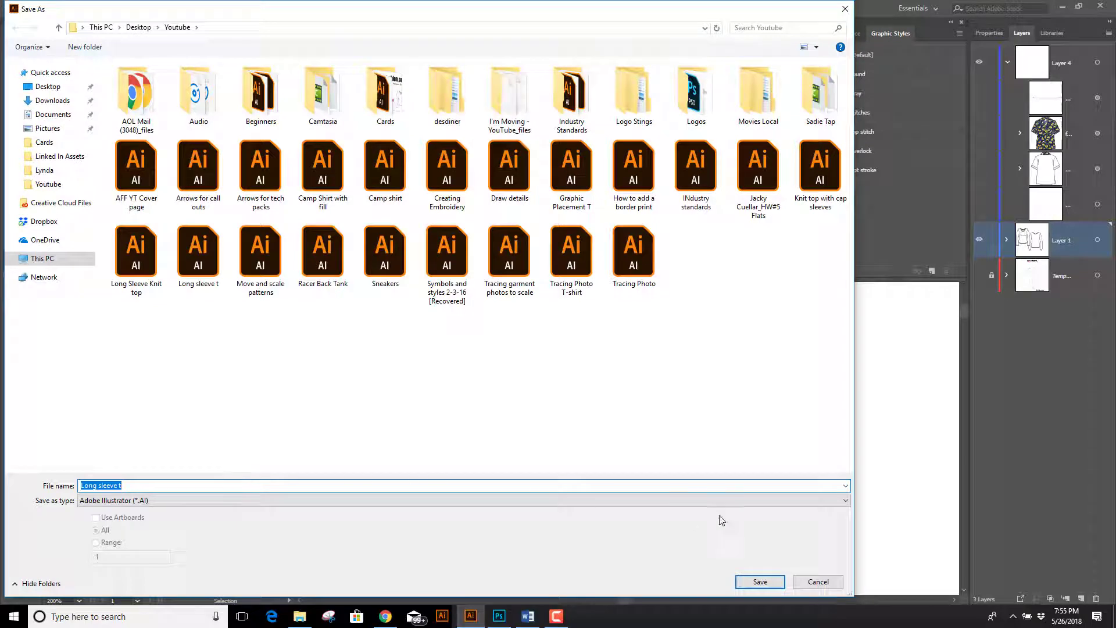
Save the shirt drawing as the Illustrator file "Long sleeve t", replacing the existing file and accepting the Illustrator options.
{"action": "left_click", "coordinate": [758, 581]}
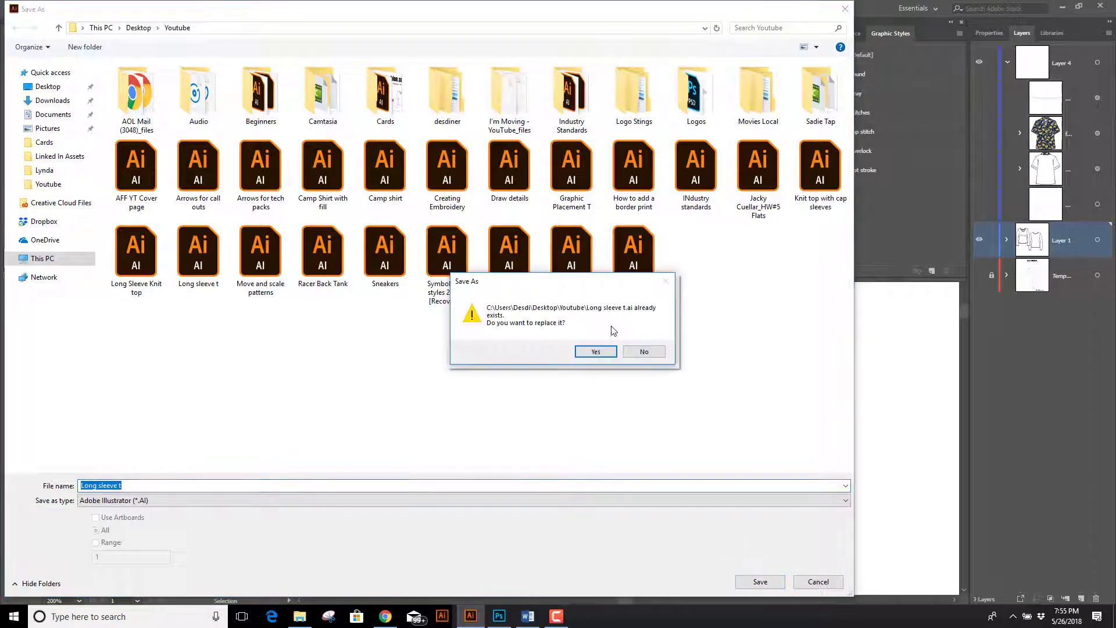
{"action": "left_click", "coordinate": [595, 353]}
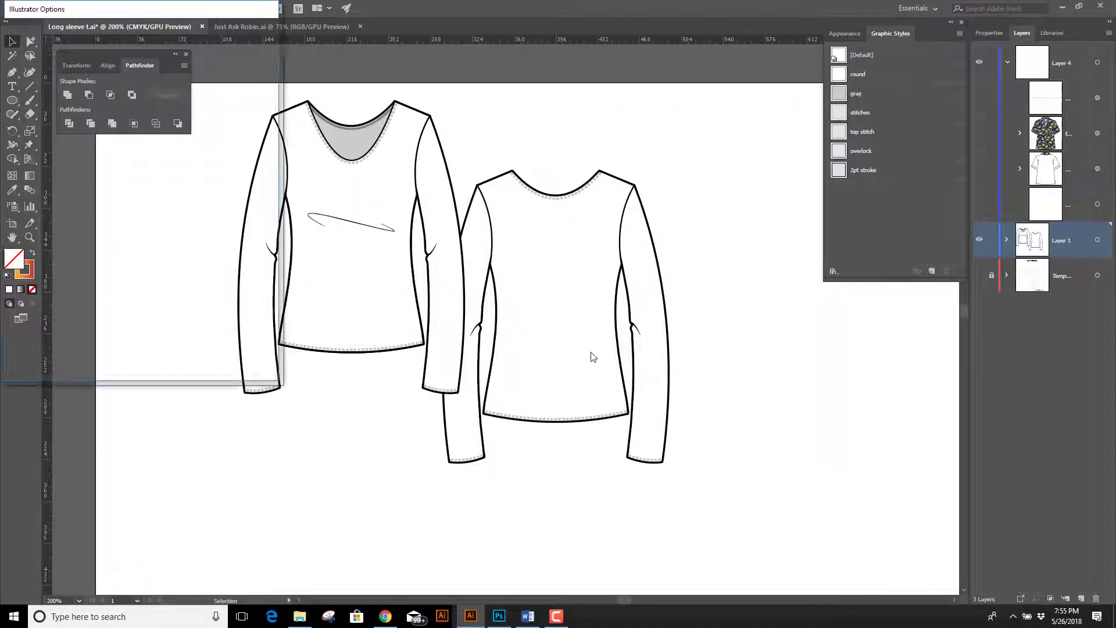
{"action": "left_click", "coordinate": [198, 359]}
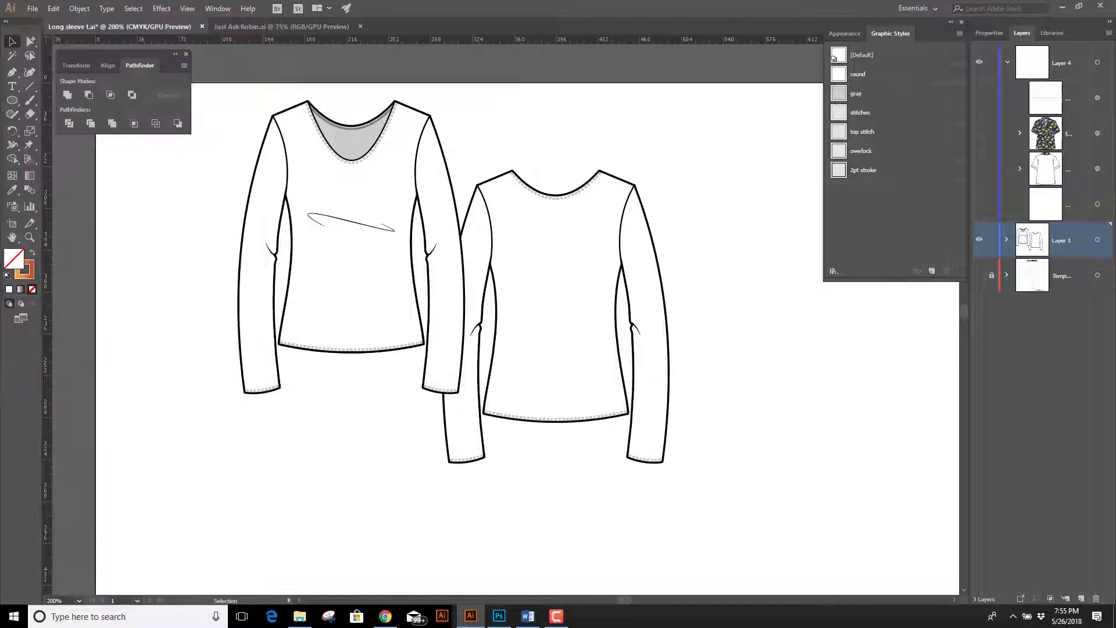
Switch to Photoshop and open the Illustrator file "Long sleeve t" from the Youtube folder.
{"action": "left_click", "coordinate": [498, 616]}
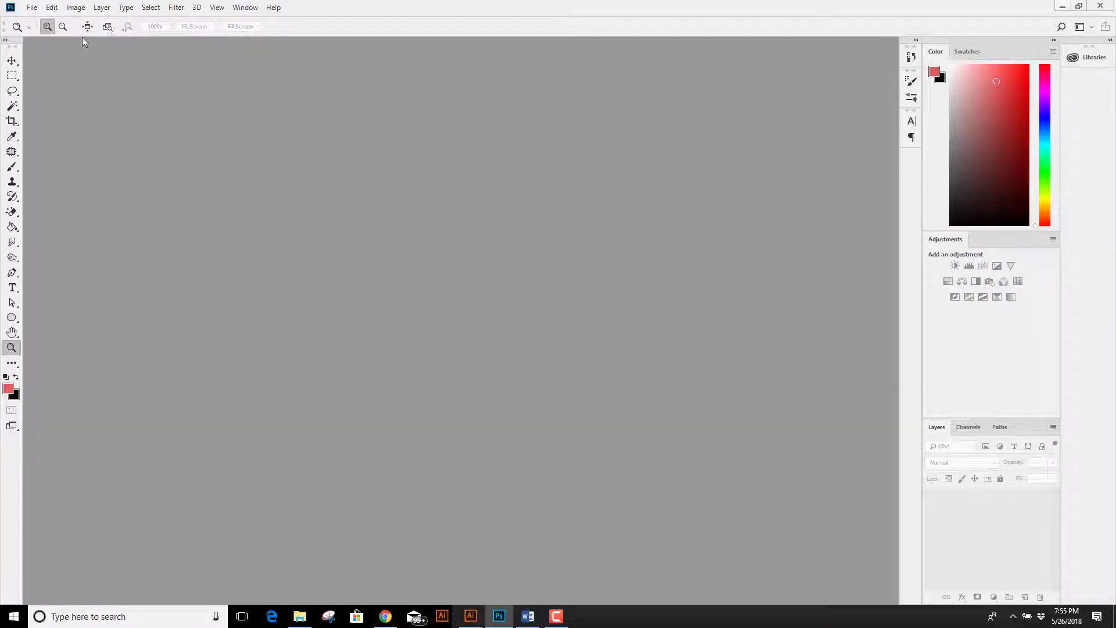
{"action": "left_click", "coordinate": [32, 8]}
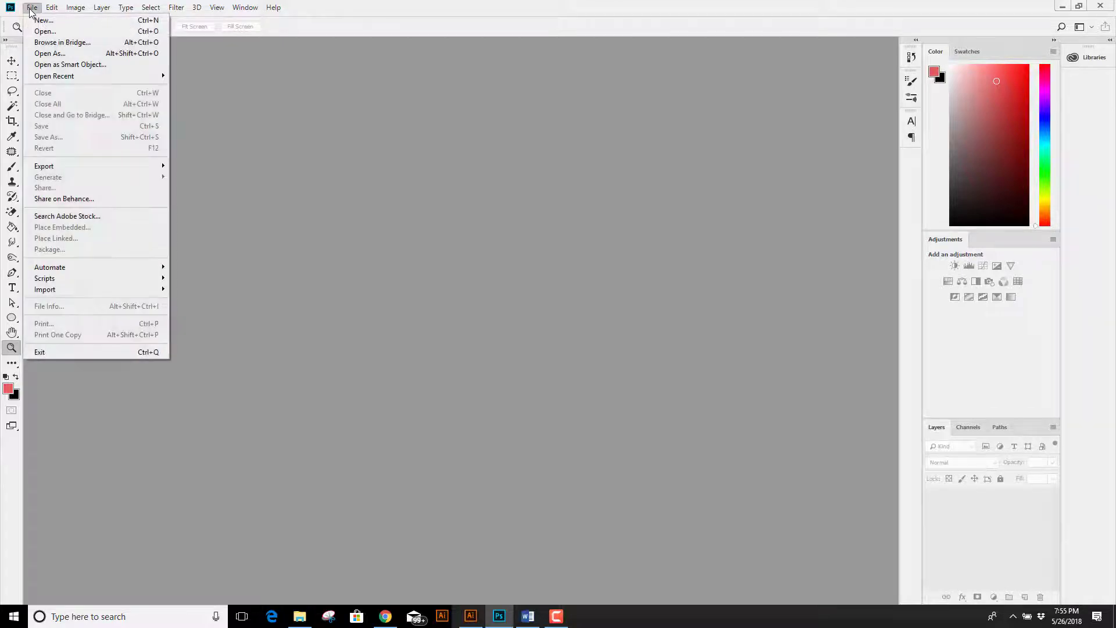
{"action": "left_click", "coordinate": [46, 29]}
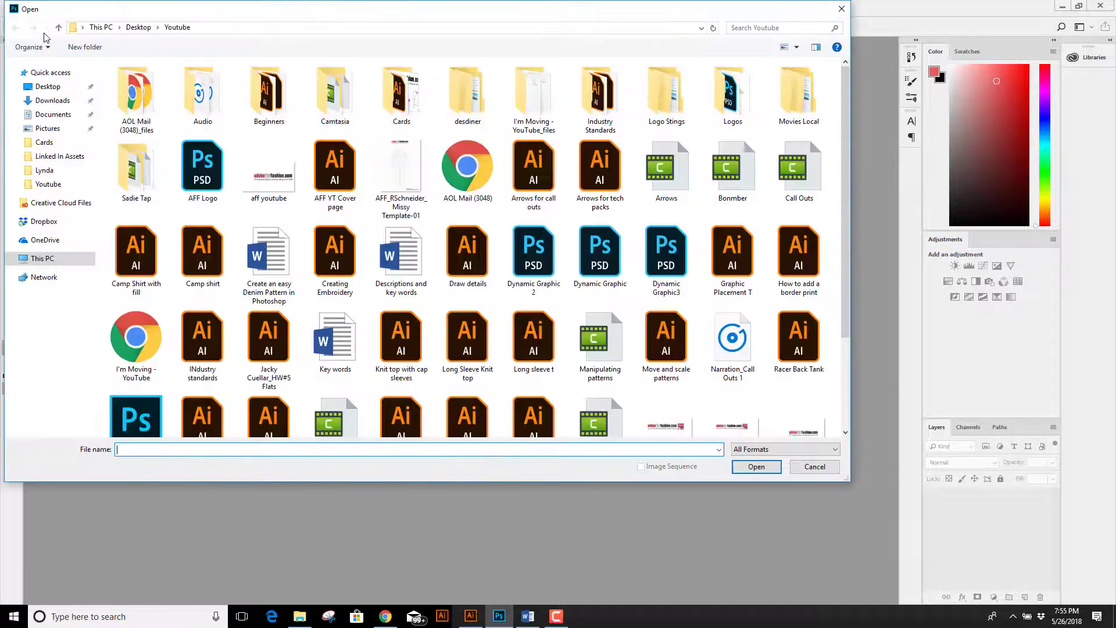
{"action": "left_click", "coordinate": [43, 170]}
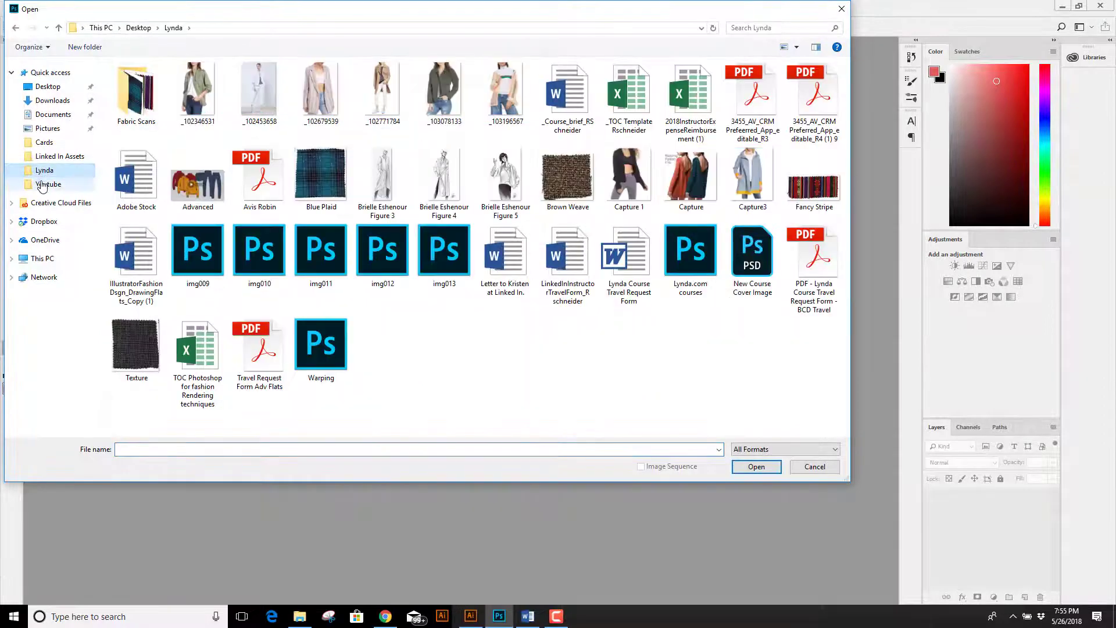
{"action": "left_click", "coordinate": [46, 184]}
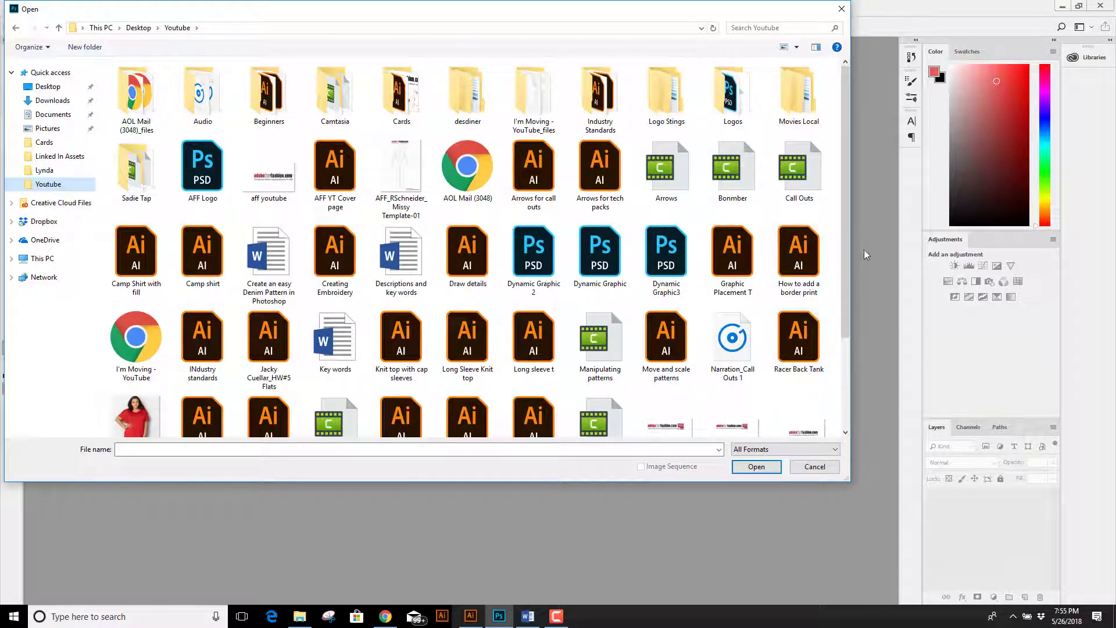
{"action": "scroll", "coordinate": [826, 262], "scroll_direction": "down", "scroll_amount": 2}
{"action": "left_click", "coordinate": [548, 239]}
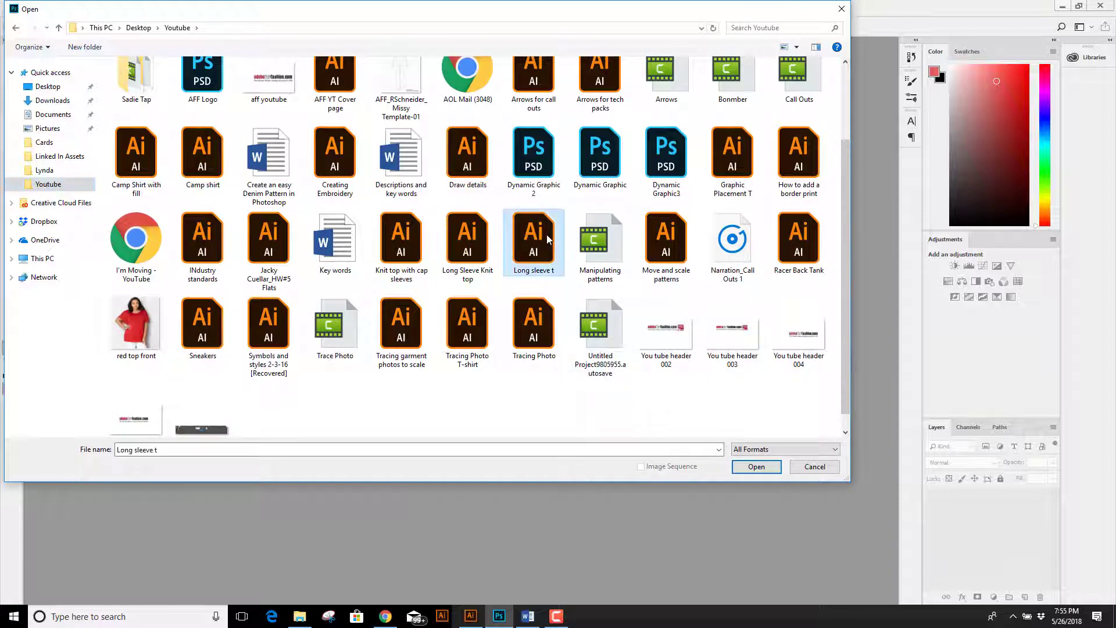
{"action": "left_click", "coordinate": [762, 469]}
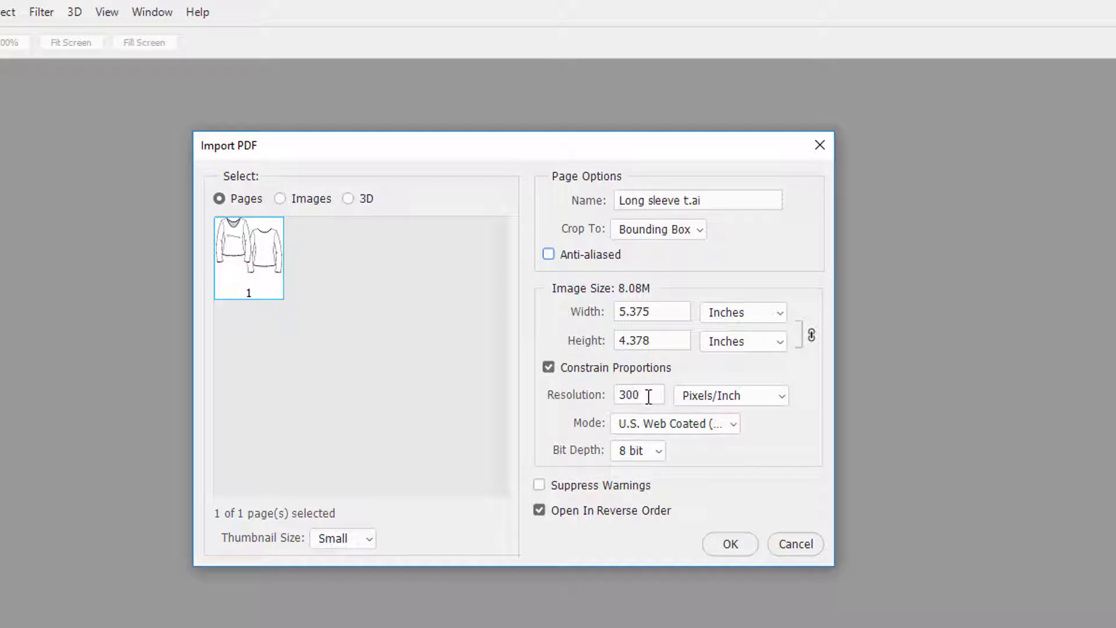
Import the page at 300 pixels/inch in RGB Color mode with anti-aliasing off.
{"action": "left_click", "coordinate": [734, 425]}
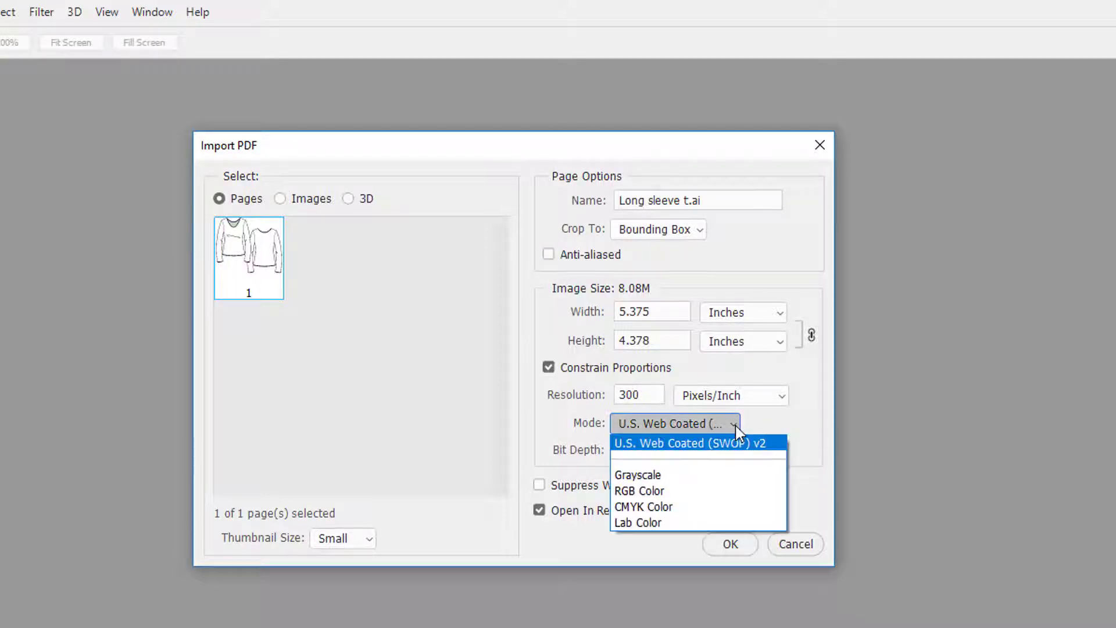
{"action": "left_click", "coordinate": [713, 491]}
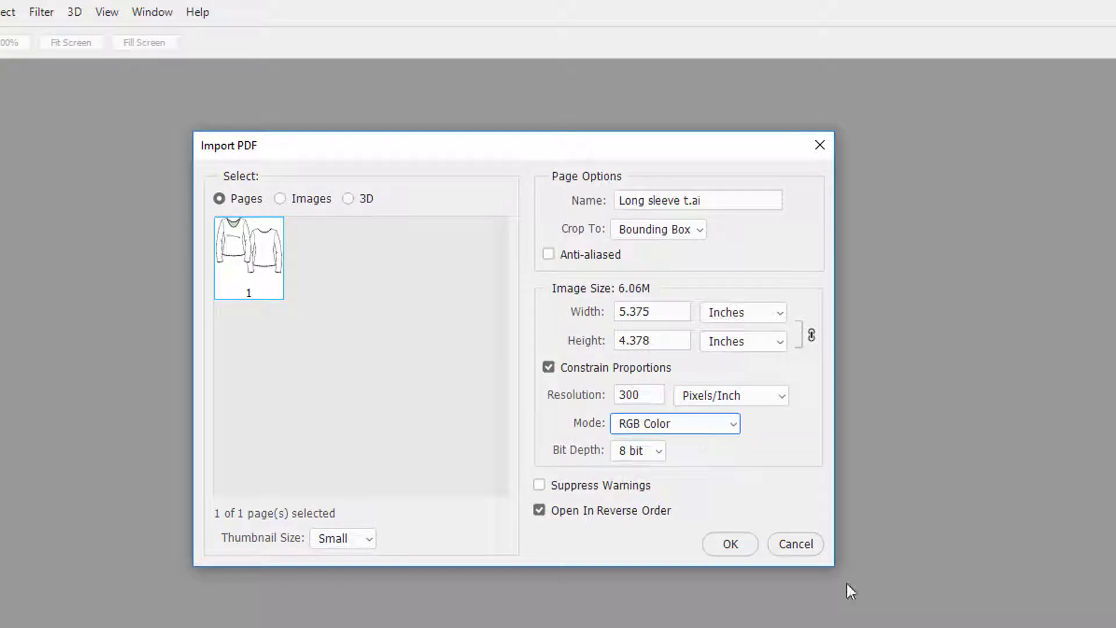
{"action": "left_click", "coordinate": [736, 546]}
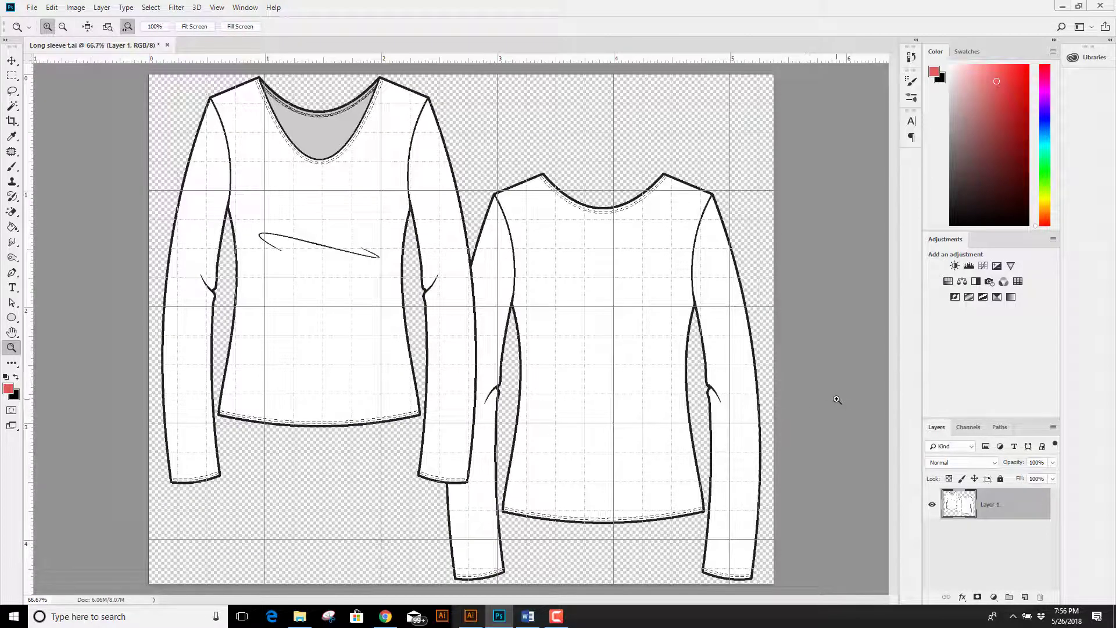
Hide the extras so the grid is off, and inspect the pixel edges of the front neckline up close.
{"action": "left_click", "coordinate": [217, 8]}
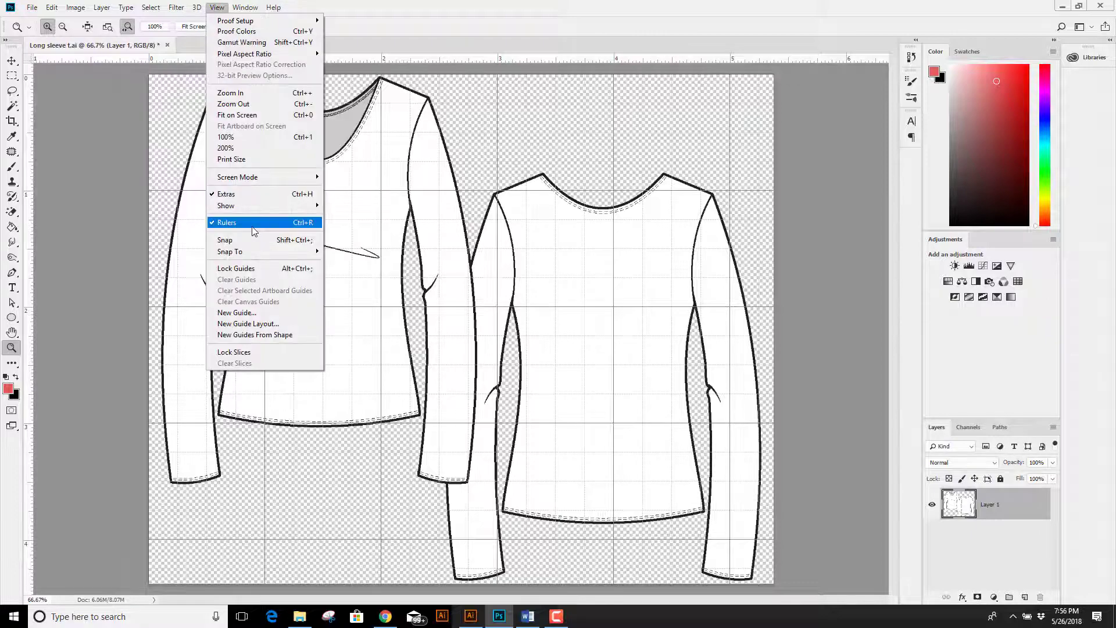
{"action": "left_click", "coordinate": [231, 194]}
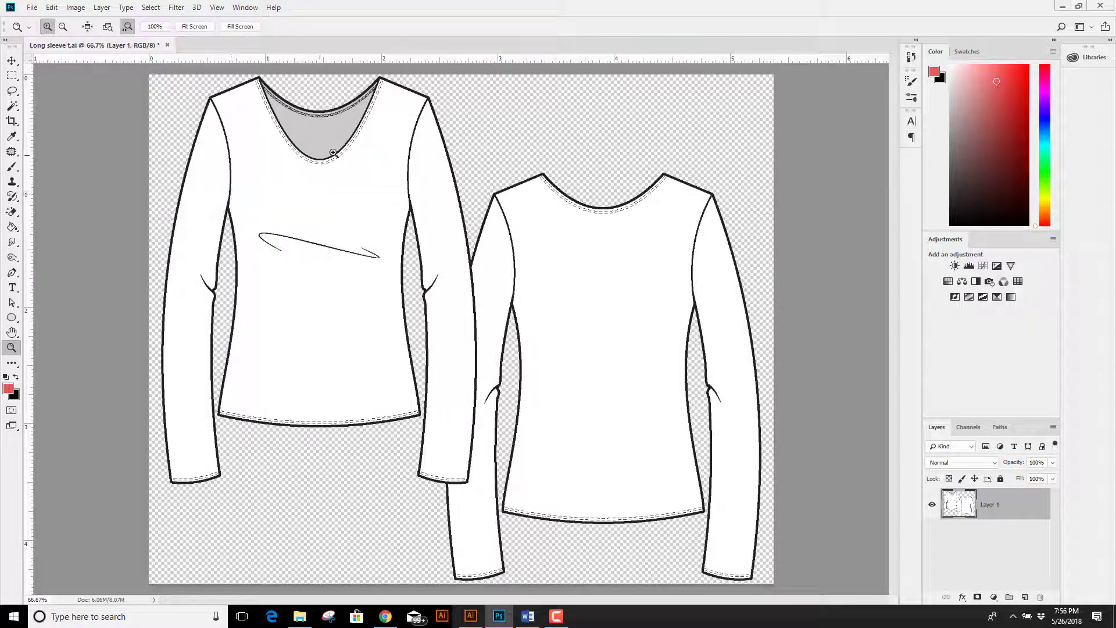
{"action": "left_click_drag", "start_coordinate": [356, 120], "coordinate": [463, 302]}
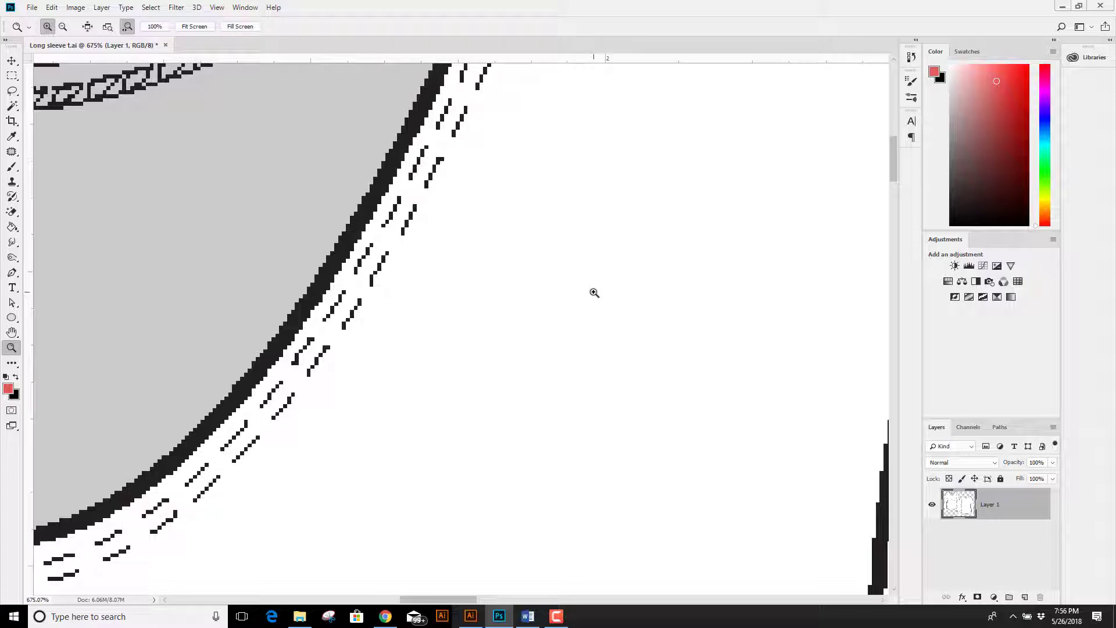
{"action": "key", "text": "ctrl+0"}
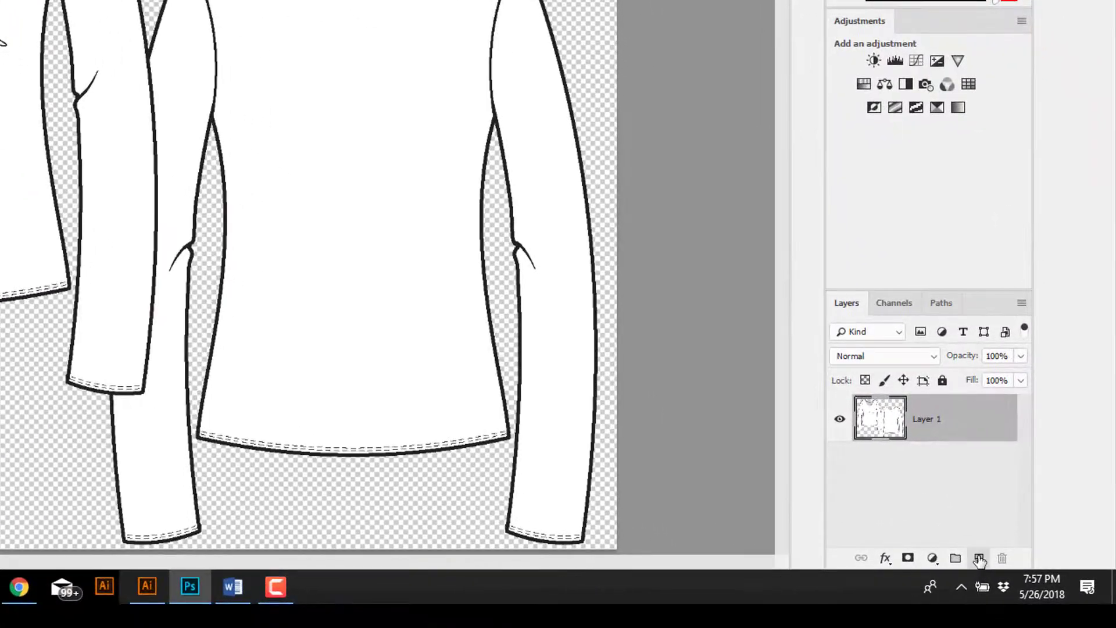
Add a new layer, enlarge the layer list, and place the new layer beneath the shirt artwork layer.
{"action": "left_click", "coordinate": [979, 559]}
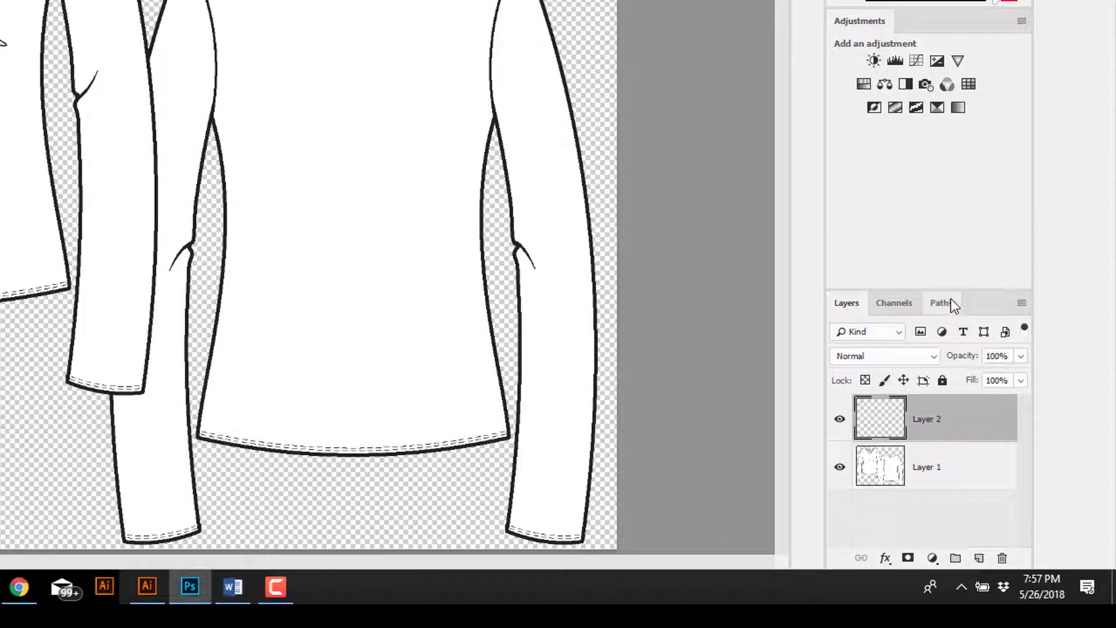
{"action": "left_click_drag", "start_coordinate": [964, 289], "coordinate": [958, 125]}
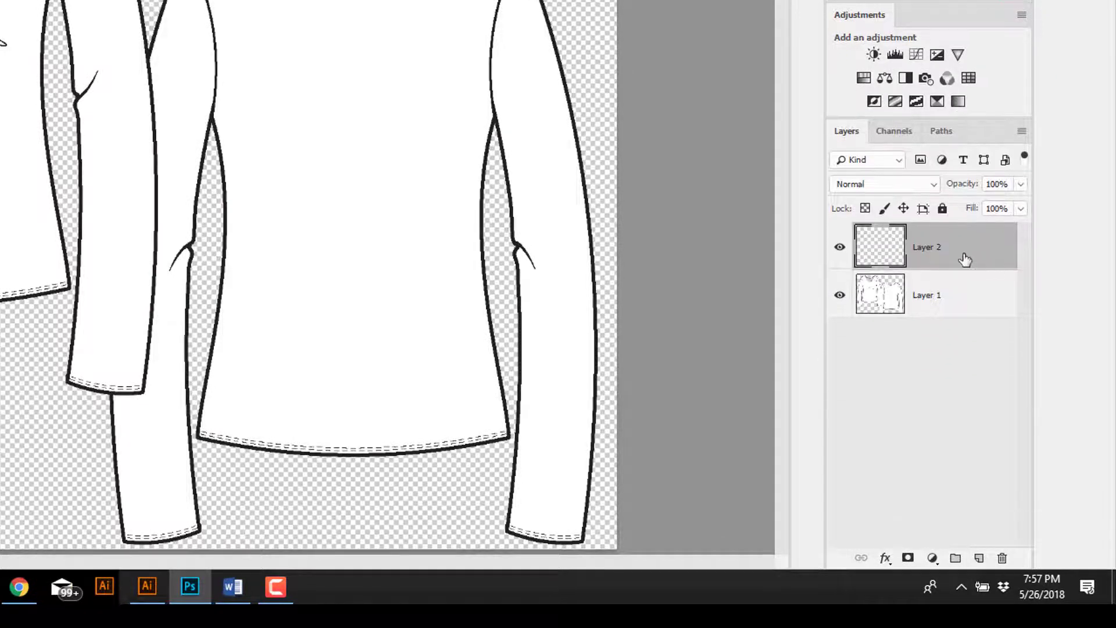
{"action": "left_click_drag", "start_coordinate": [964, 256], "coordinate": [964, 356]}
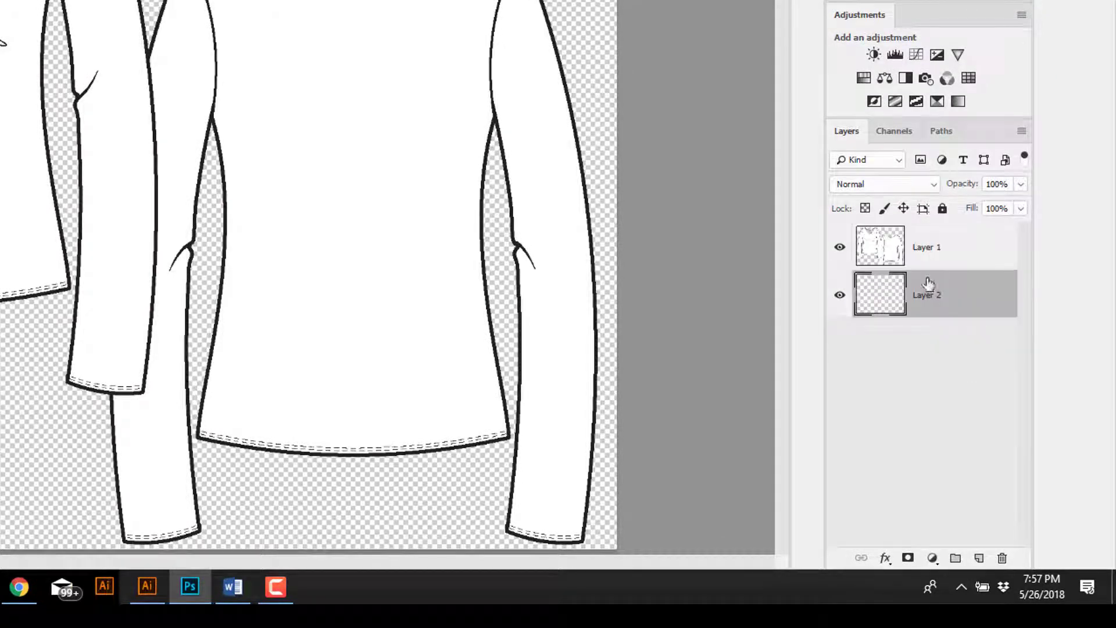
Rename the shirt artwork layer "flat" and the empty layer below it "color".
{"action": "double_click", "coordinate": [928, 246]}
{"action": "type", "text": "f"}
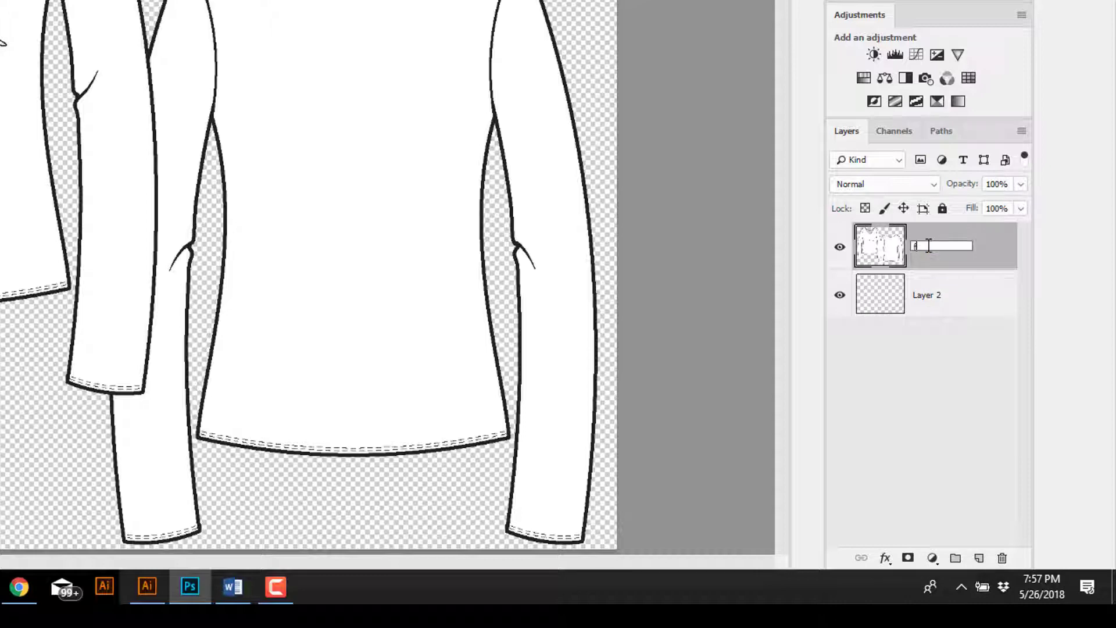
{"action": "type", "text": "lat"}
{"action": "left_click", "coordinate": [988, 249]}
{"action": "double_click", "coordinate": [927, 296]}
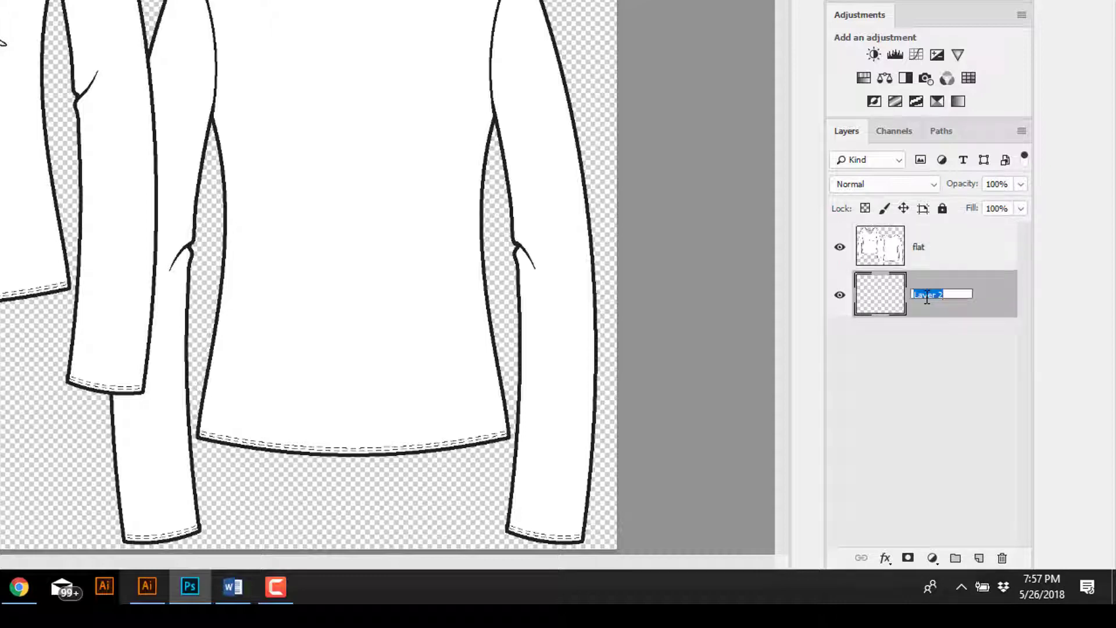
{"action": "type", "text": "color"}
{"action": "key", "text": "Return"}
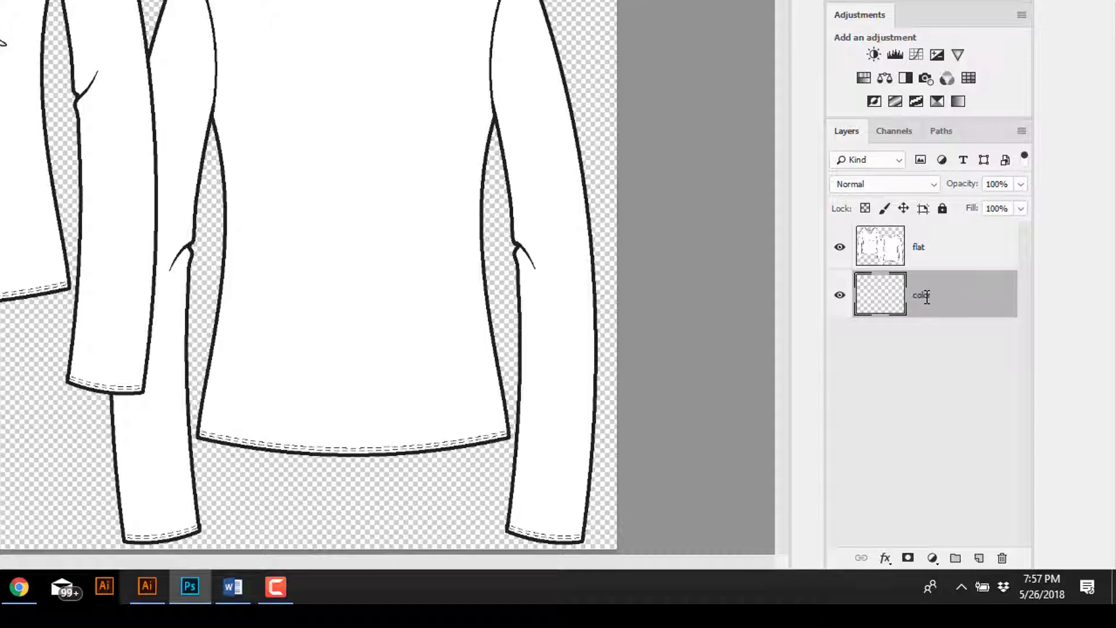
Set the flat layer's blending mode to Multiply.
{"action": "left_click", "coordinate": [916, 253]}
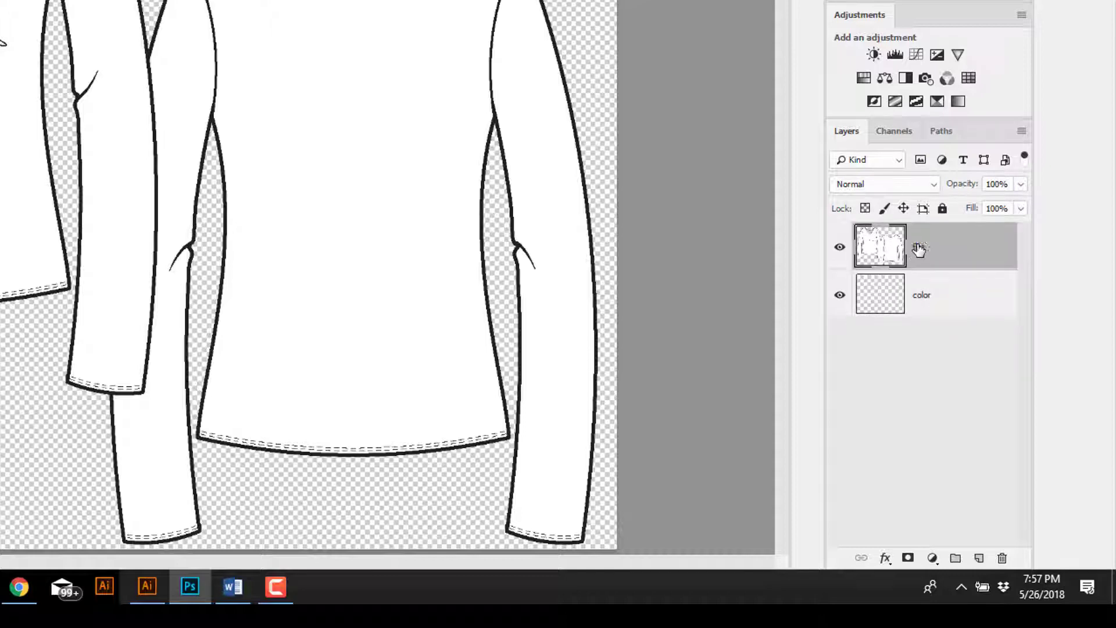
{"action": "left_click", "coordinate": [913, 186]}
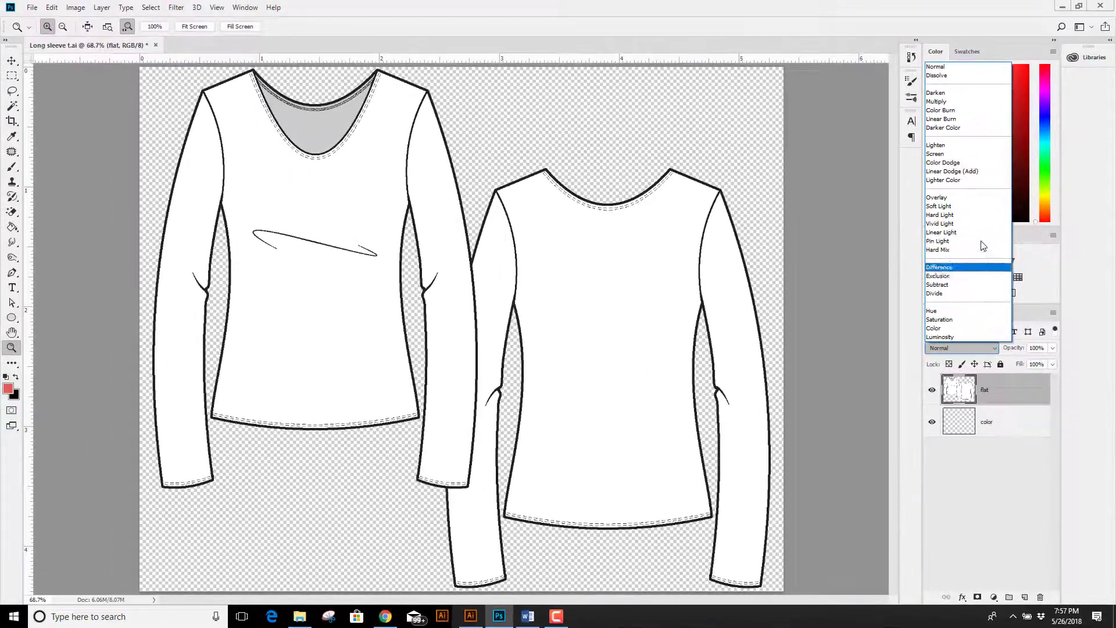
{"action": "left_click", "coordinate": [965, 103]}
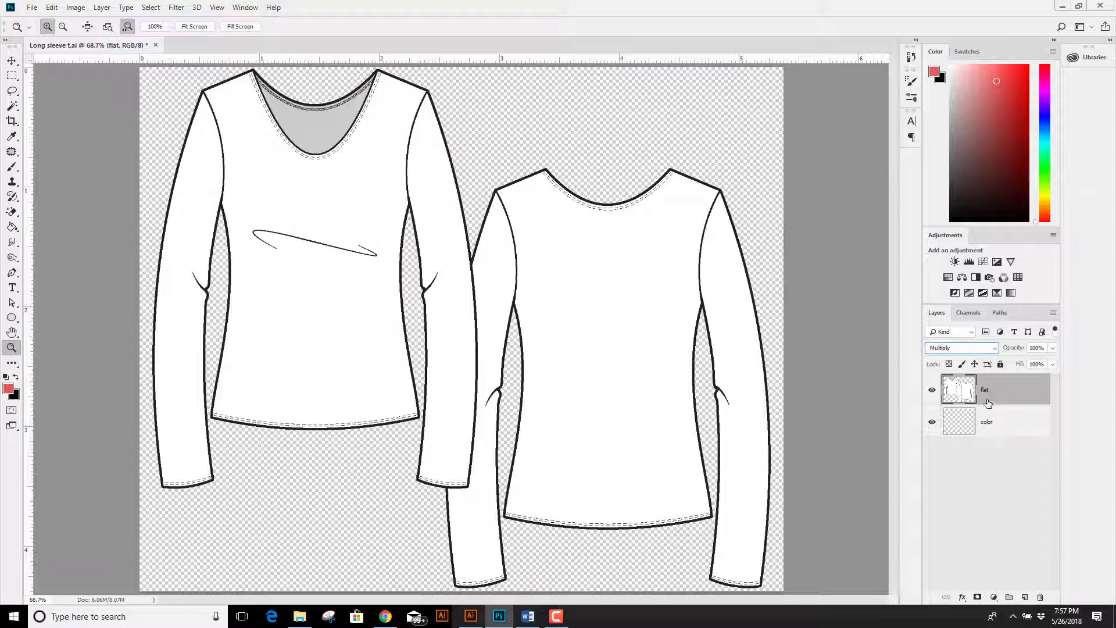
Select the color layer with the Paint Bucket tool and set the foreground color to blue #6b91c1.
{"action": "left_click", "coordinate": [958, 425]}
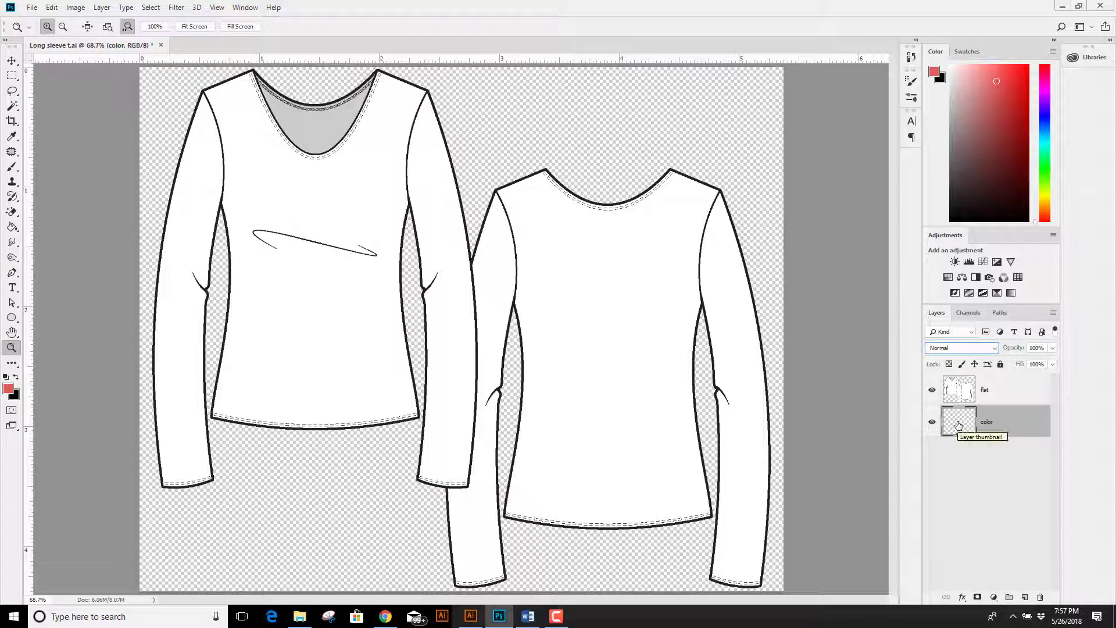
{"action": "left_click", "coordinate": [13, 228]}
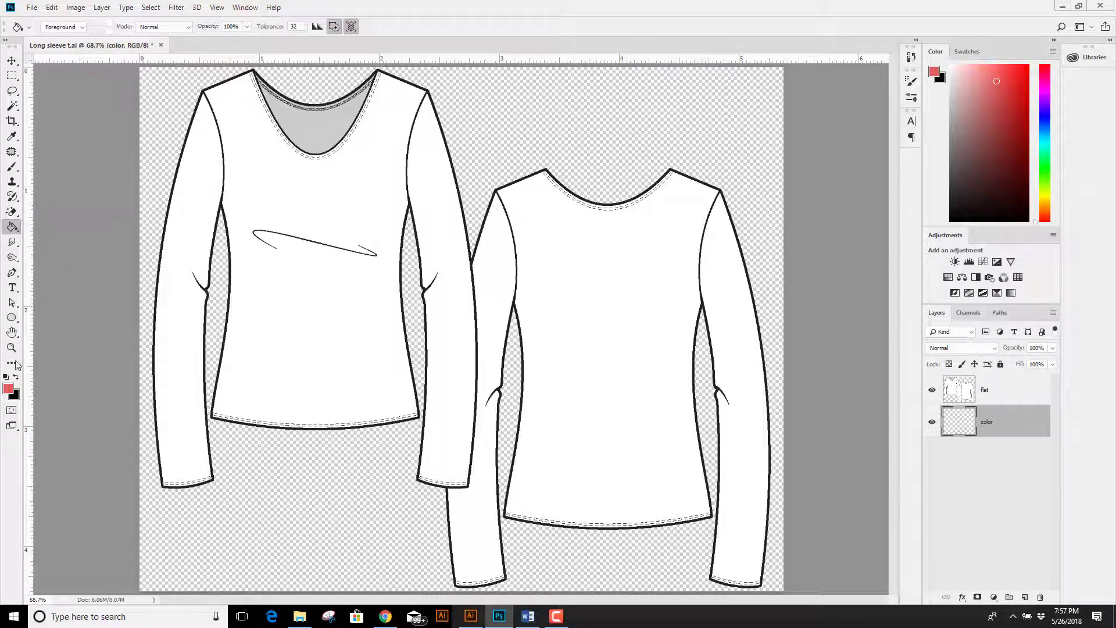
{"action": "left_click", "coordinate": [10, 387]}
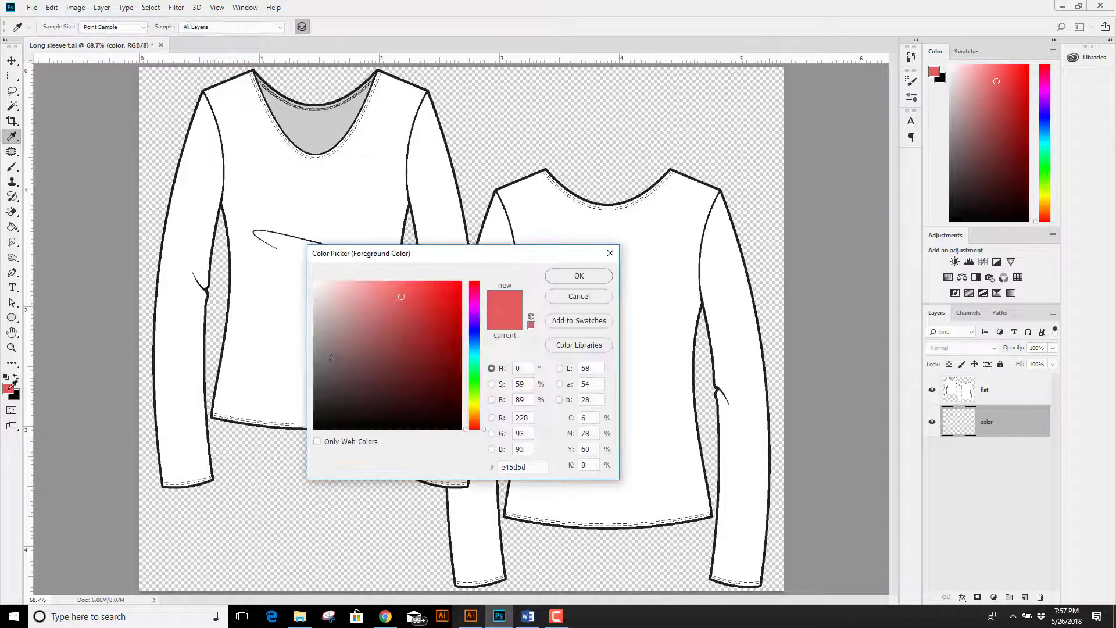
{"action": "left_click", "coordinate": [472, 342]}
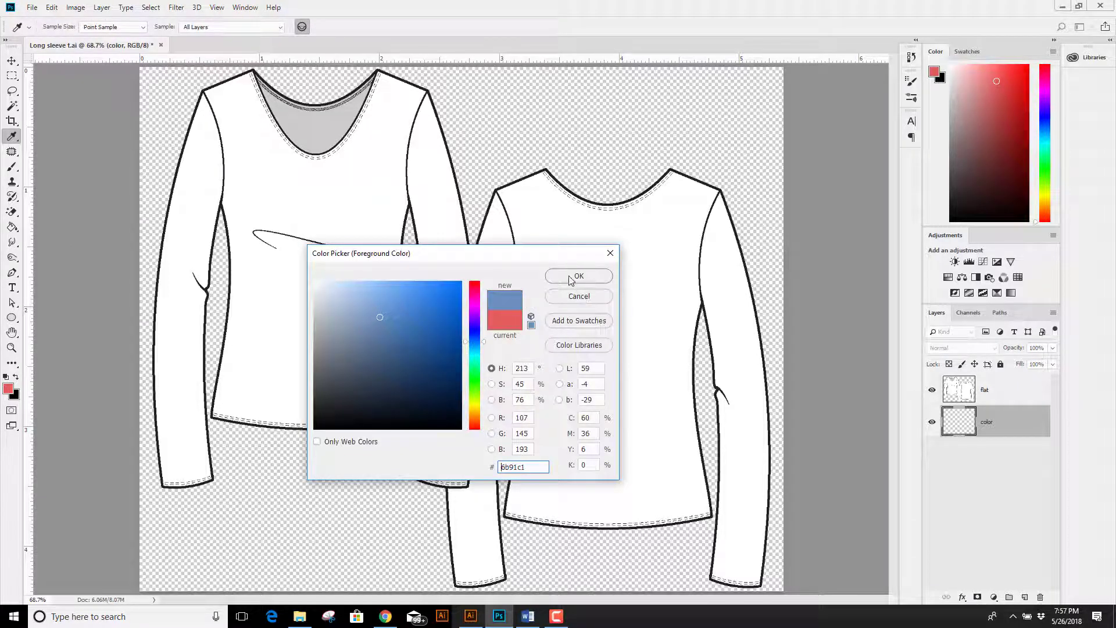
{"action": "left_click", "coordinate": [575, 277]}
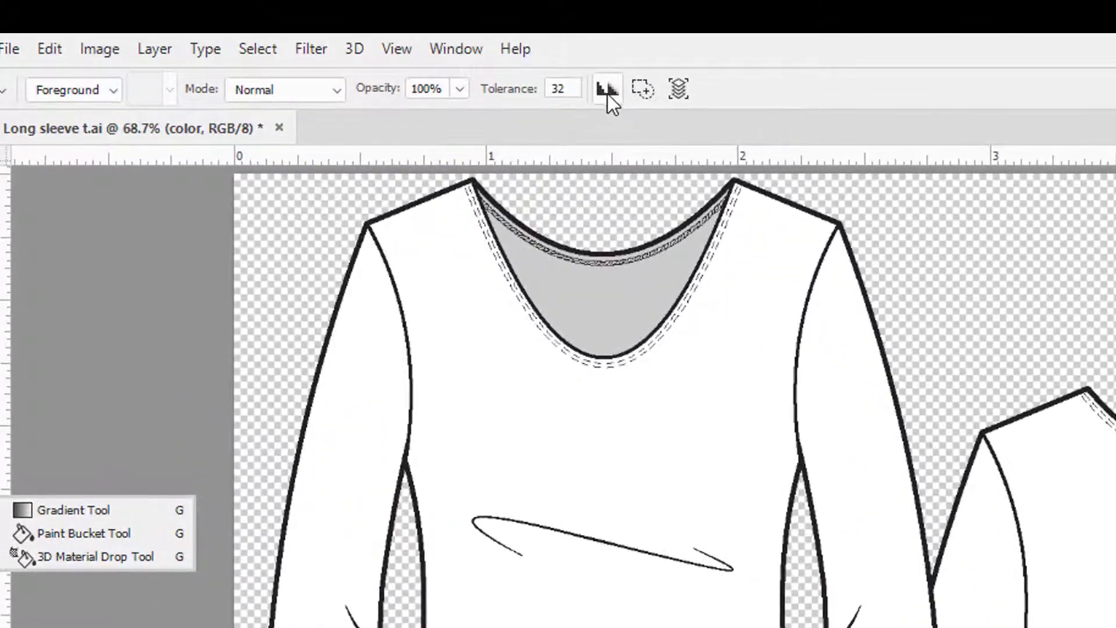
Try filling the color layer with blue while the Paint Bucket's All Layers option is off, and undo the fill.
{"action": "left_click", "coordinate": [678, 88]}
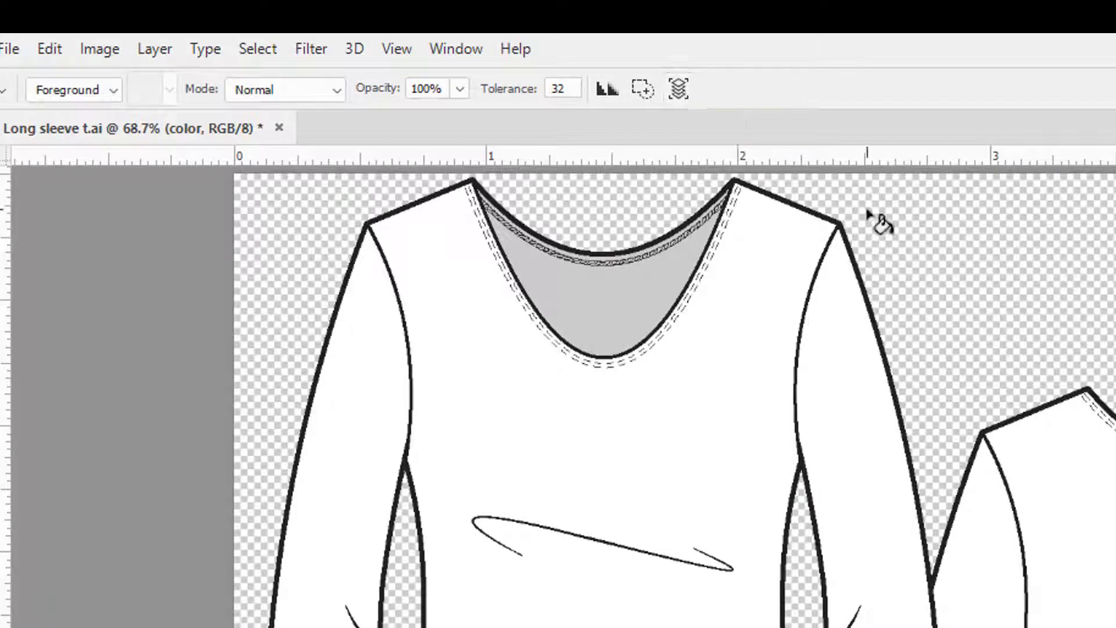
{"action": "left_click", "coordinate": [697, 410]}
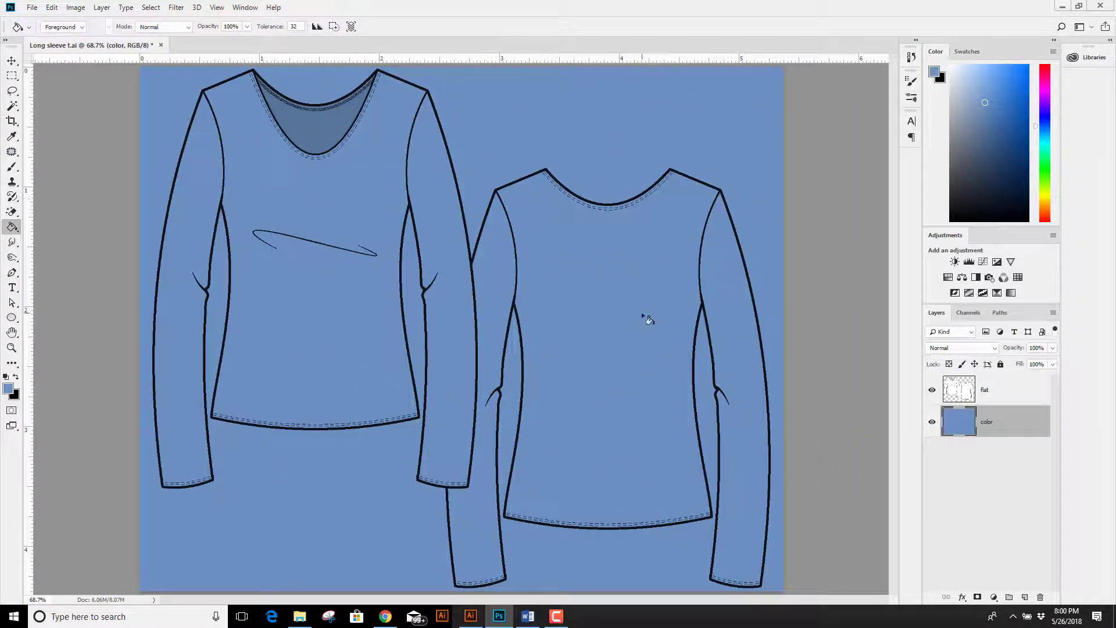
{"action": "key", "text": "ctrl+z"}
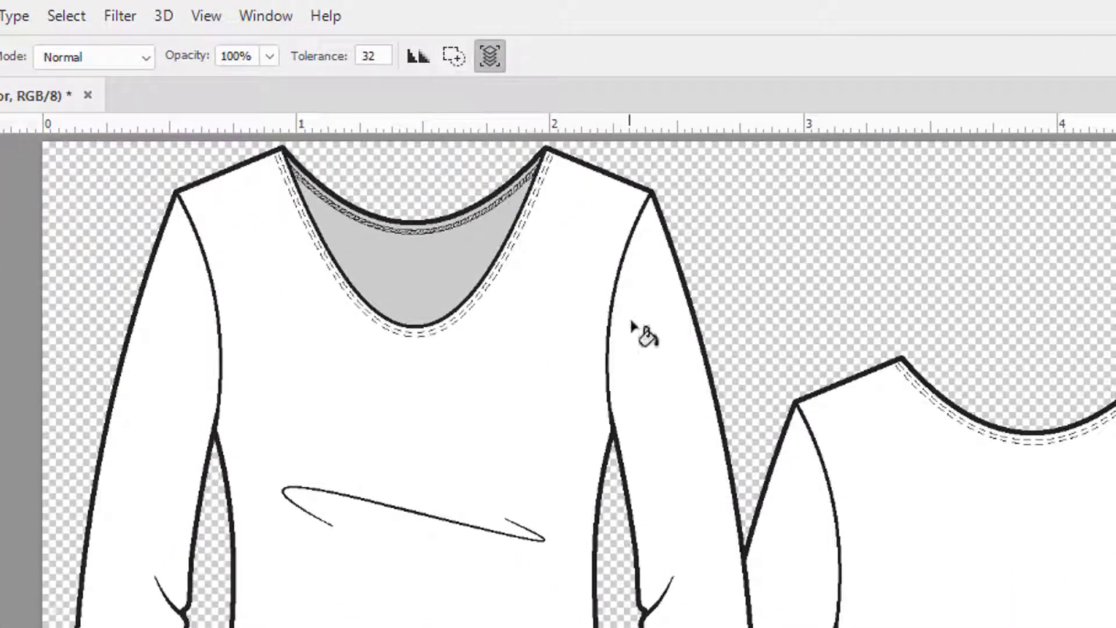
Fill all white shirt areas with blue on the color layer, with All Layers on and Contiguous off.
{"action": "left_click", "coordinate": [638, 331]}
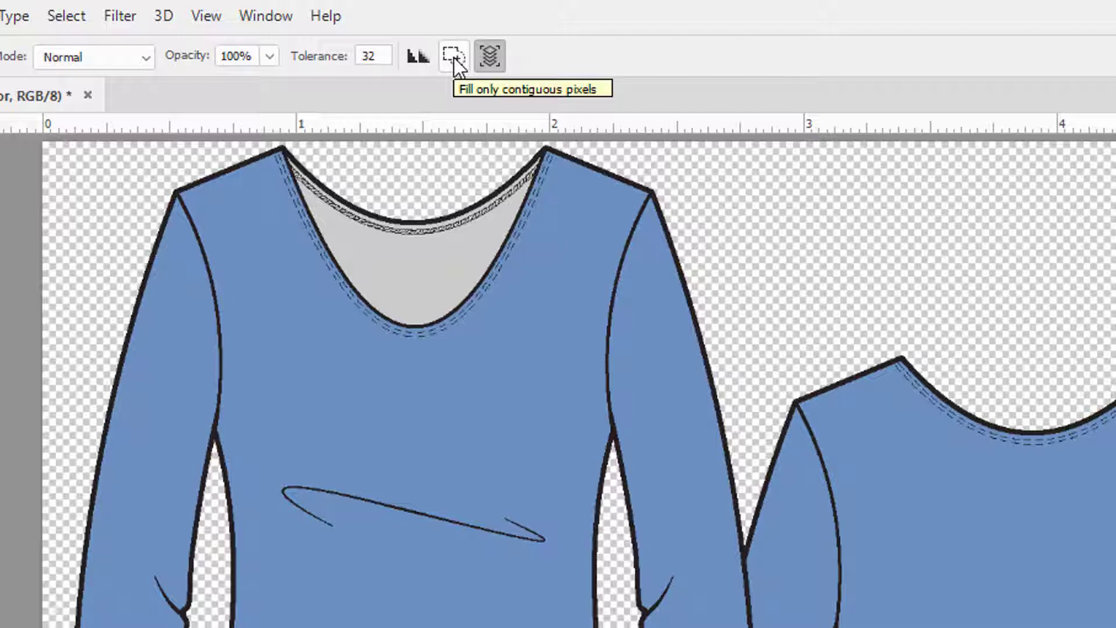
Undo the all-over blue fill and fill the front view's sleeves and body individually with blue, with Contiguous on.
{"action": "key", "text": "ctrl+z"}
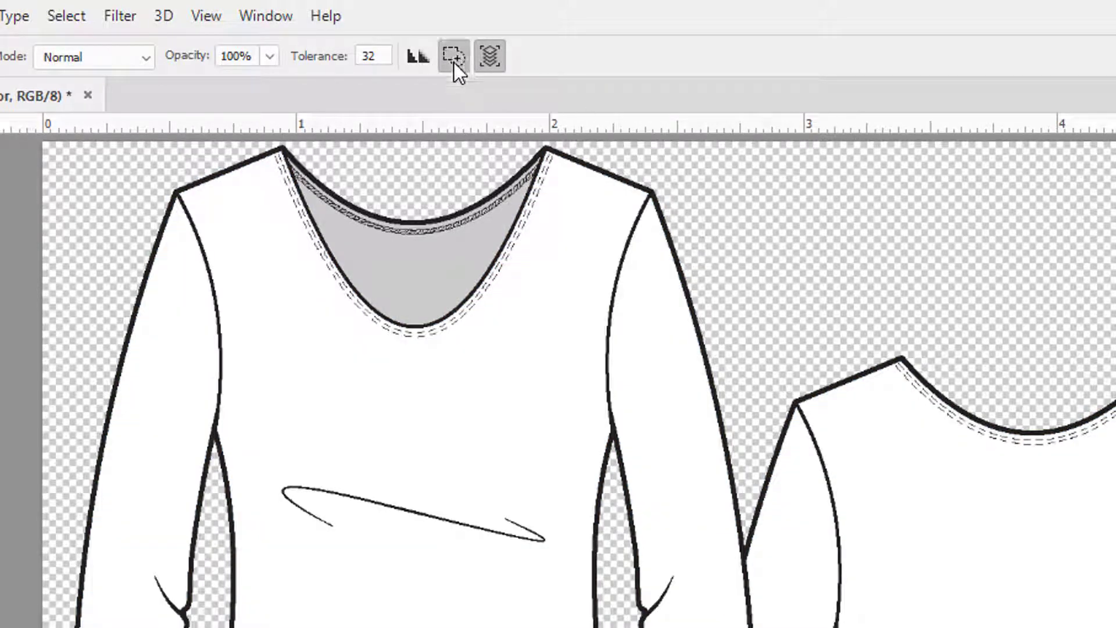
{"action": "left_click", "coordinate": [679, 391]}
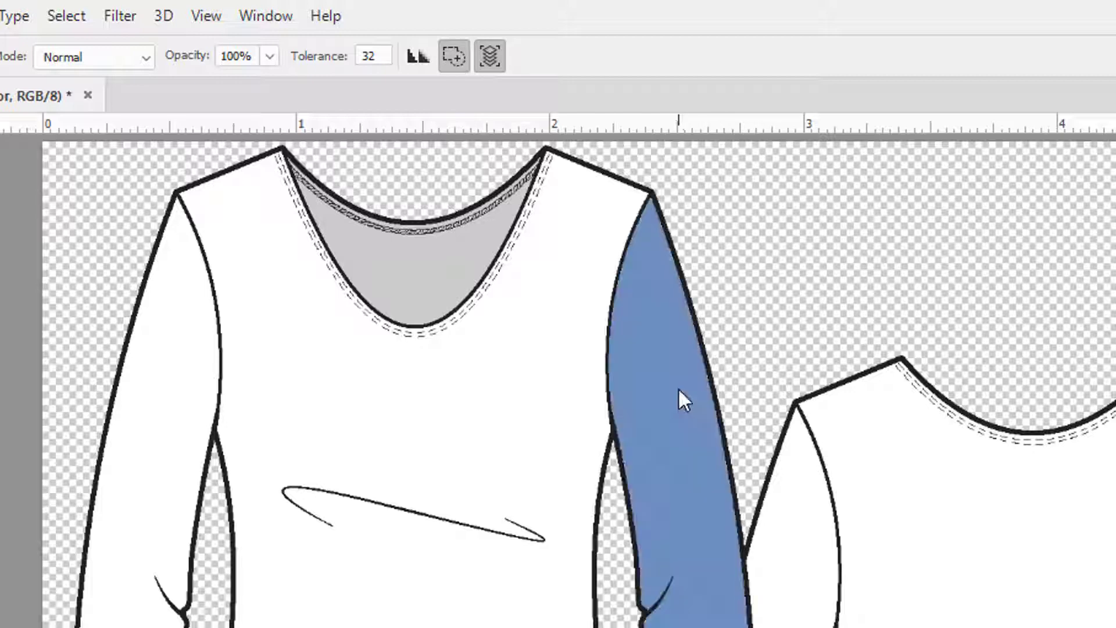
{"action": "left_click", "coordinate": [195, 391]}
{"action": "left_click", "coordinate": [407, 401]}
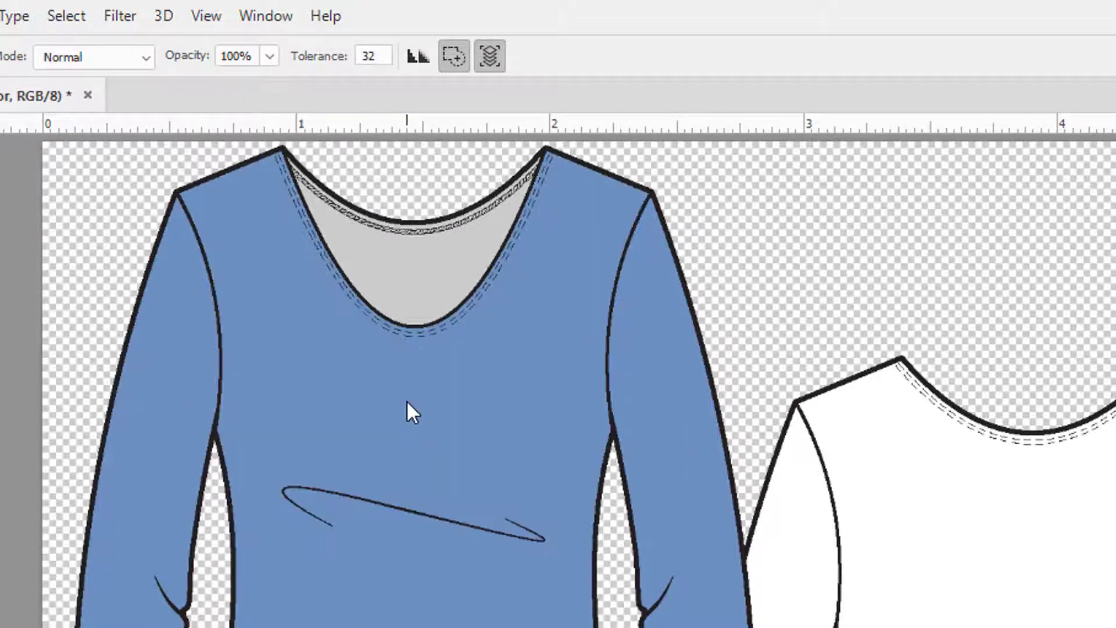
Fill the remaining white areas of the back view with blue in one go, with Contiguous off.
{"action": "left_click", "coordinate": [454, 58]}
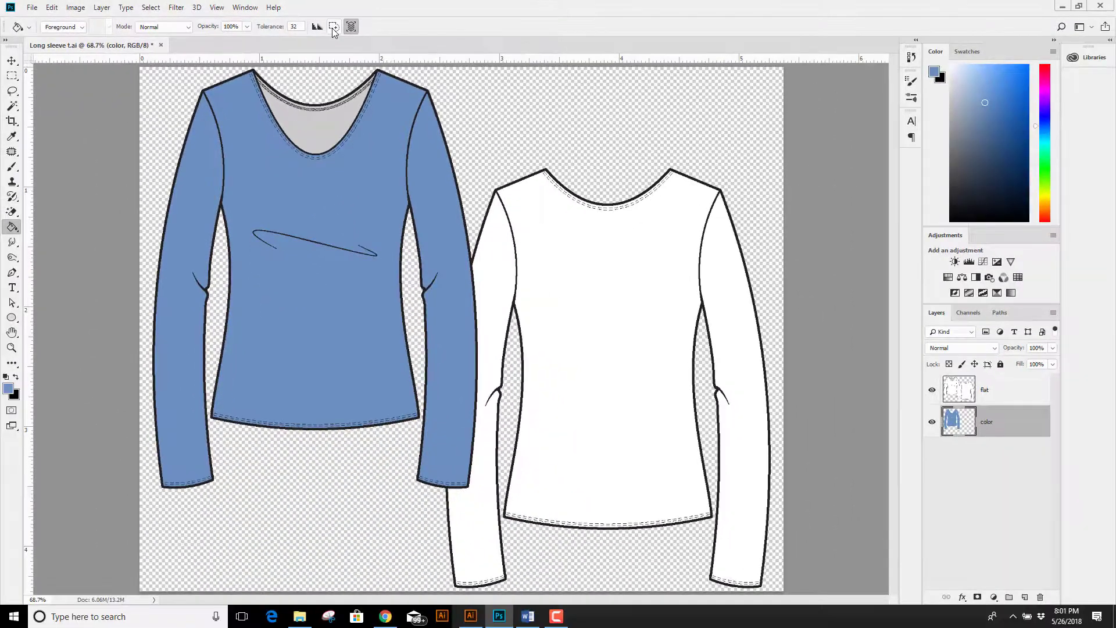
{"action": "left_click", "coordinate": [502, 261]}
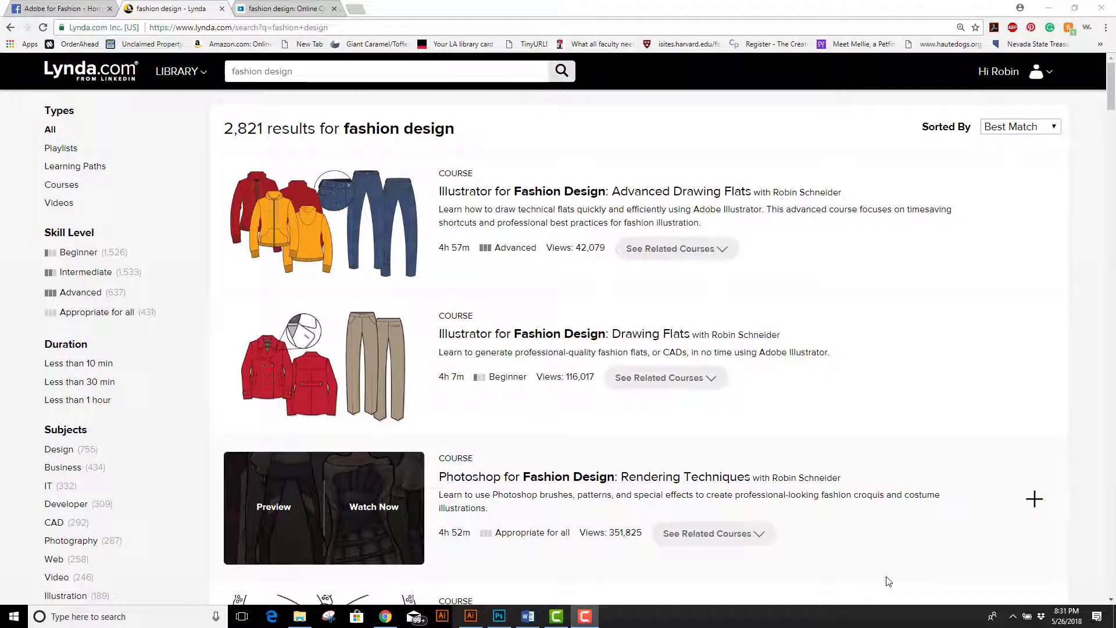
Show the LinkedIn Learning search results for fashion design courses in the browser.
{"action": "key", "text": "ctrl+Tab"}
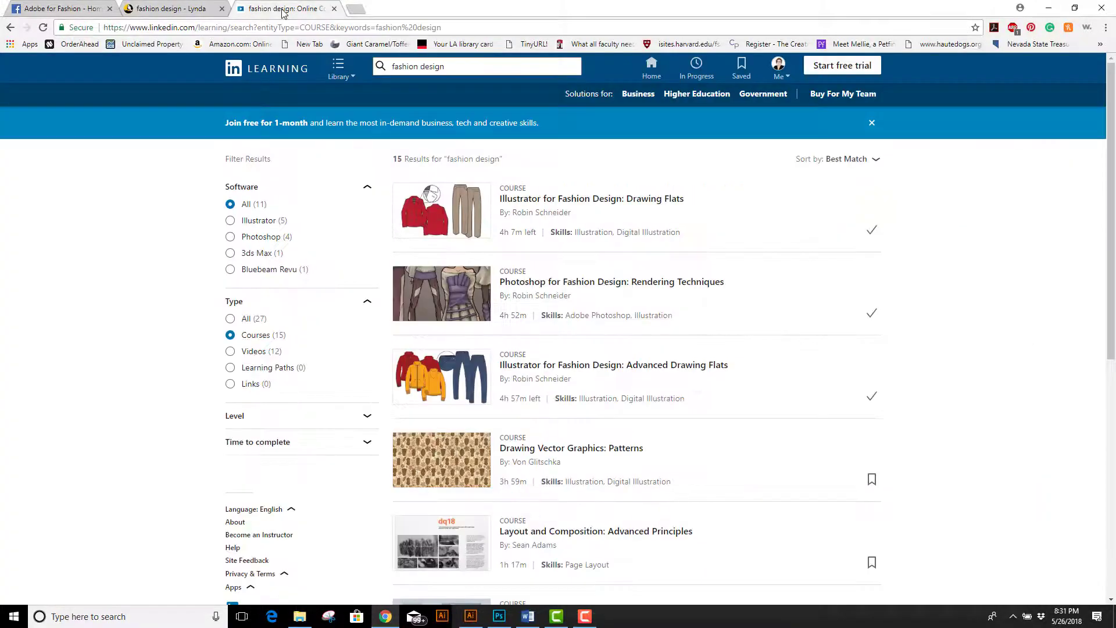